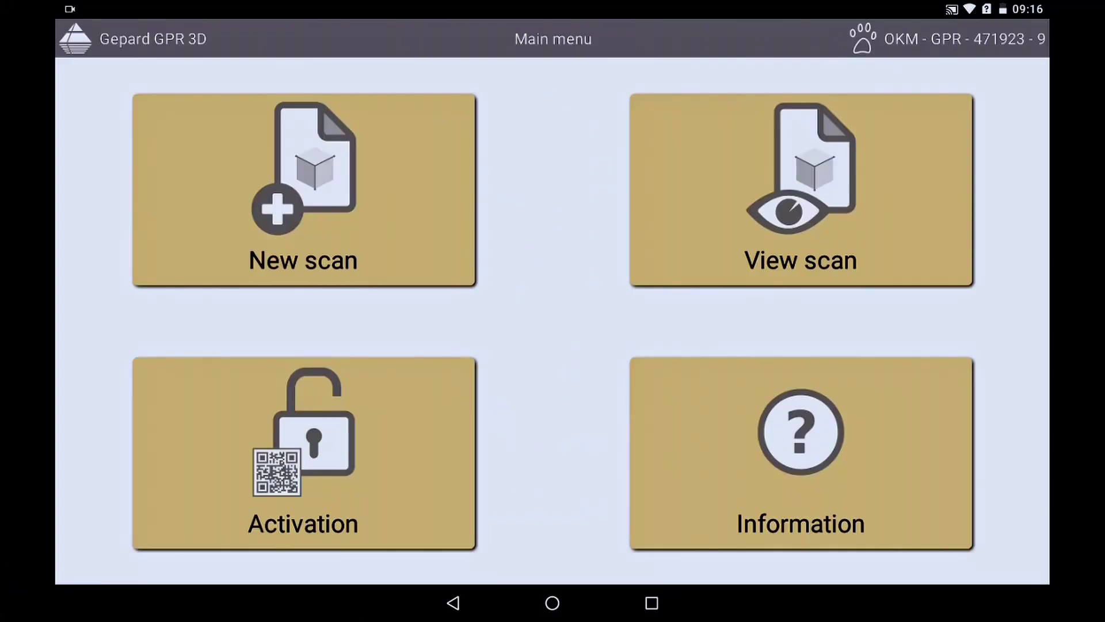
Begin a new scan, skip past the radar connection check, and confirm project title 'testyt'.
{"action": "left_click", "coordinate": [302, 189]}
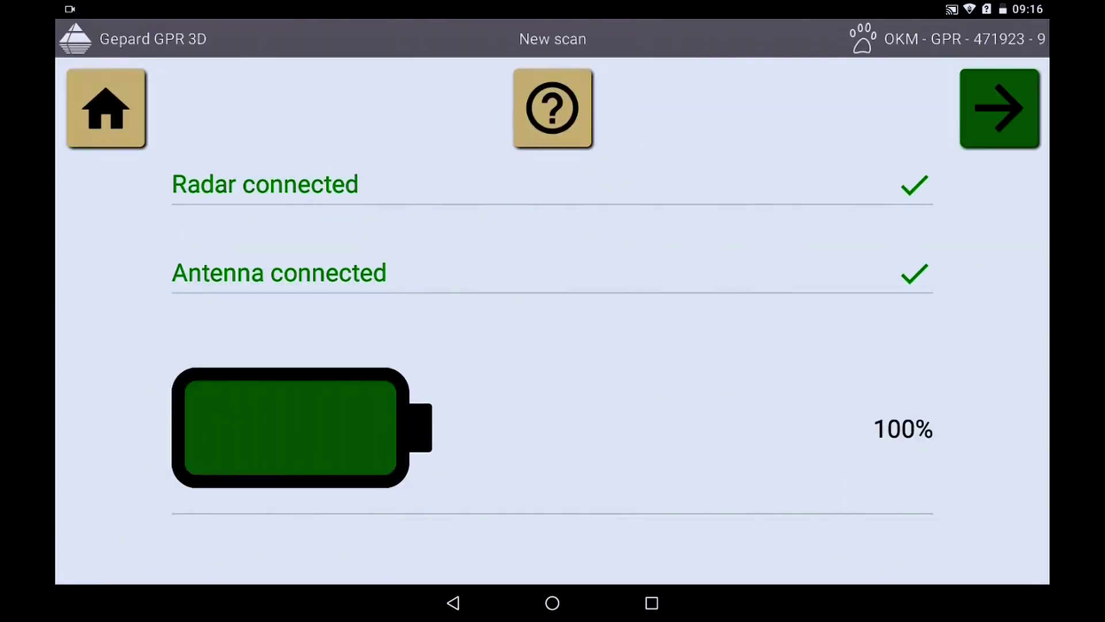
{"action": "left_click", "coordinate": [999, 108]}
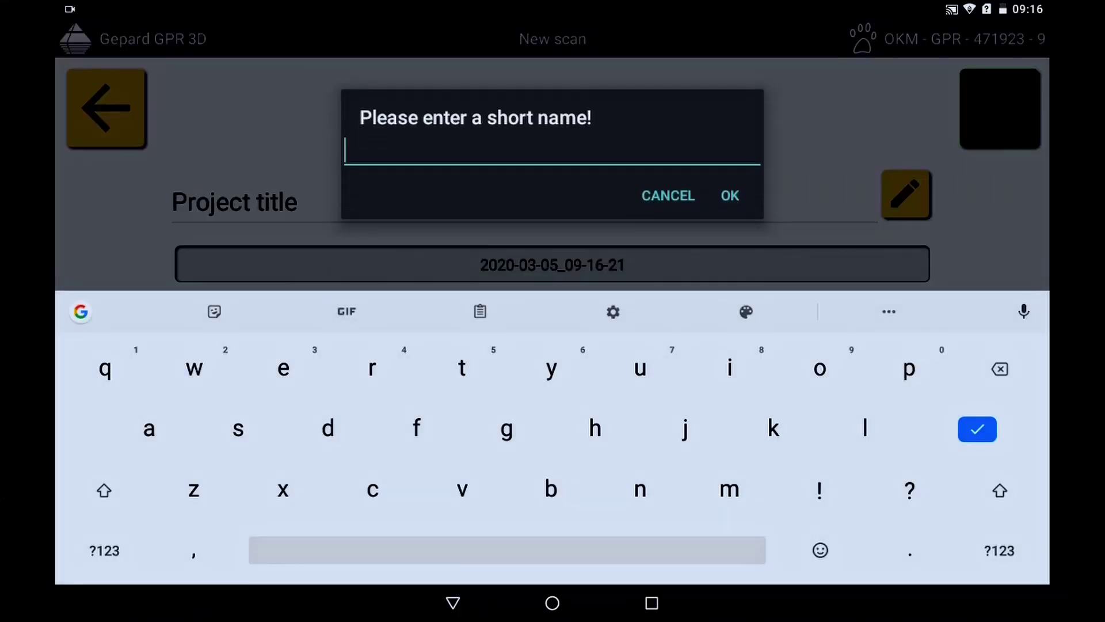
{"action": "type", "text": "tes"}
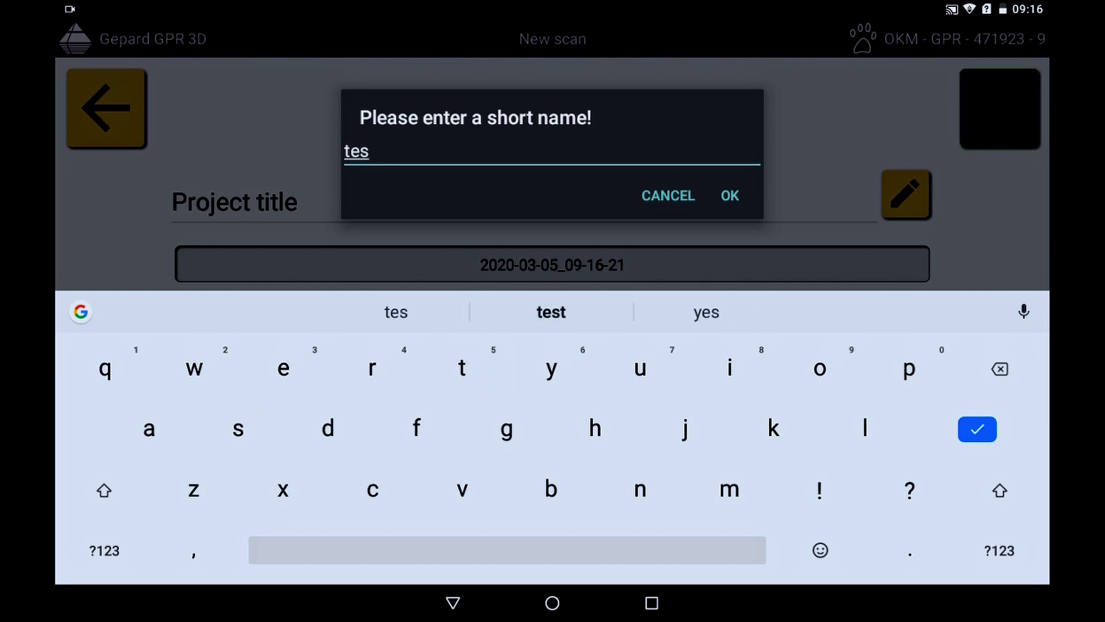
{"action": "type", "text": "t"}
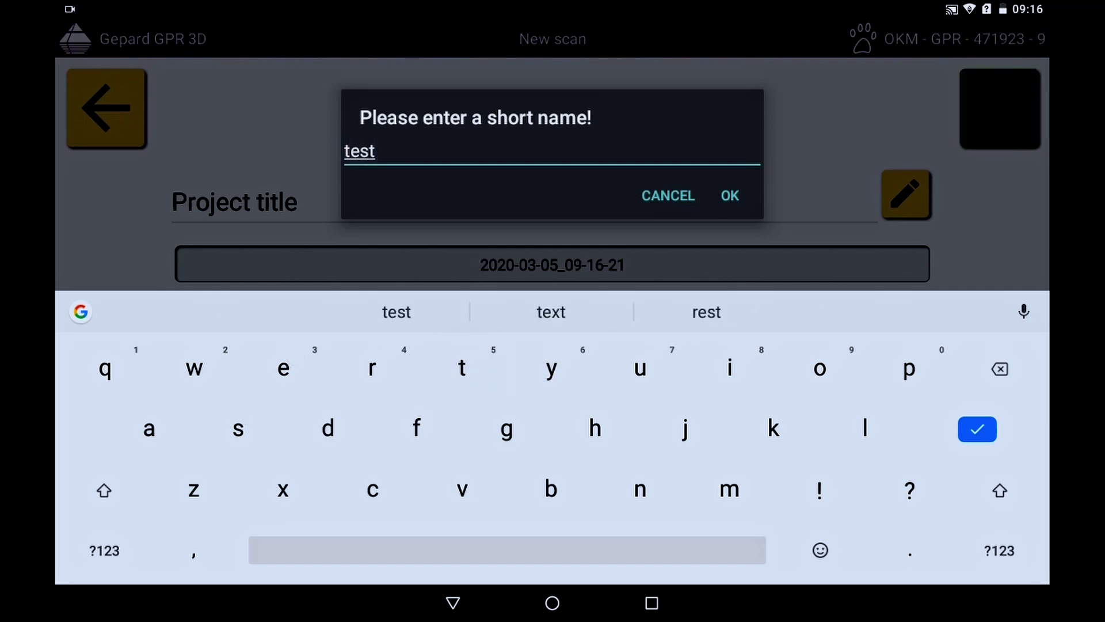
{"action": "type", "text": "yt"}
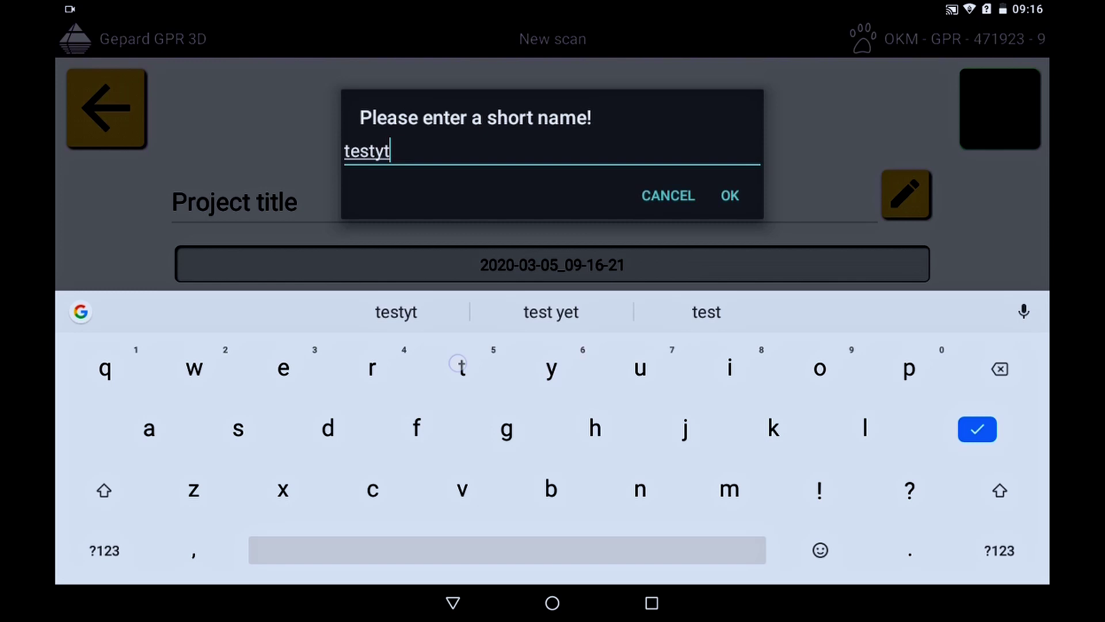
{"action": "left_click", "coordinate": [745, 200]}
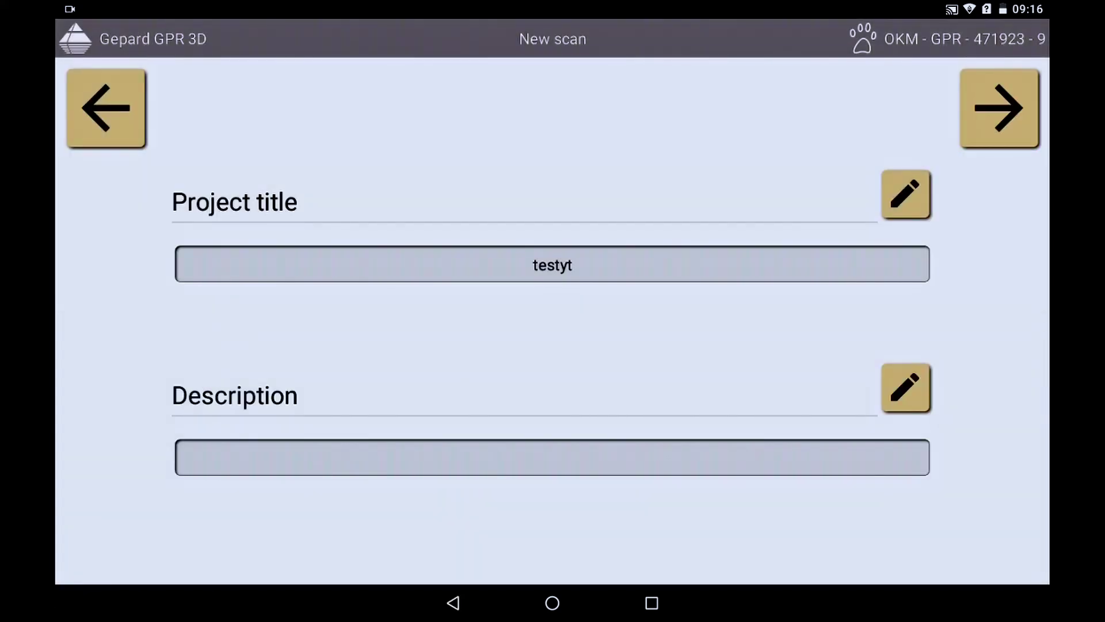
Choose the 3D scan type and Parallel mode, advancing to soil and depth settings.
{"action": "left_click", "coordinate": [999, 108]}
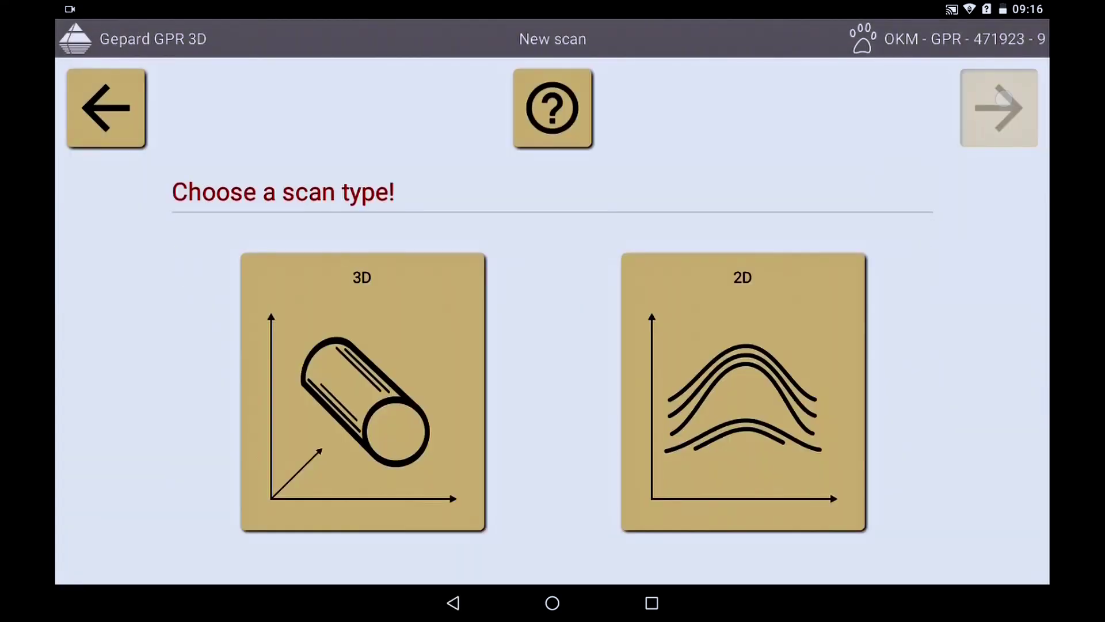
{"action": "left_click", "coordinate": [382, 393]}
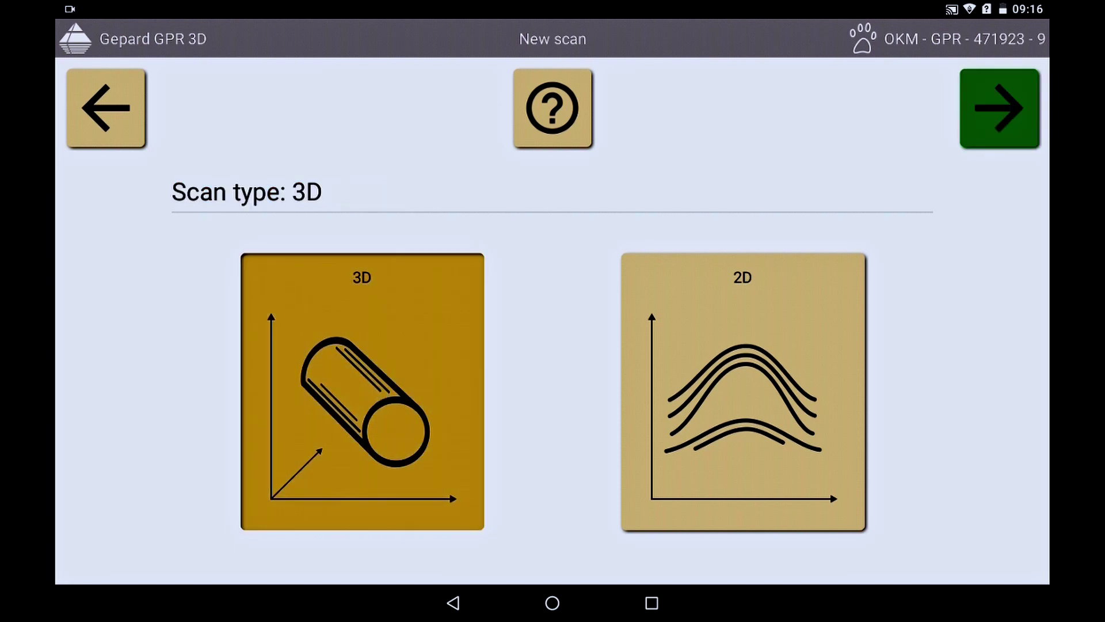
{"action": "left_click", "coordinate": [999, 108]}
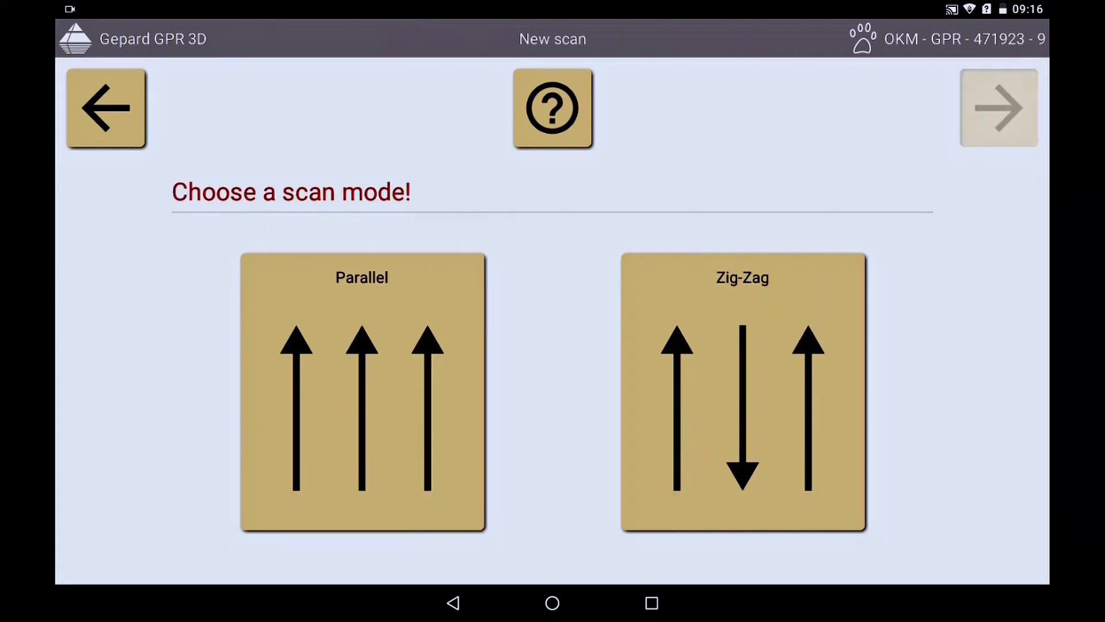
{"action": "left_click", "coordinate": [377, 393]}
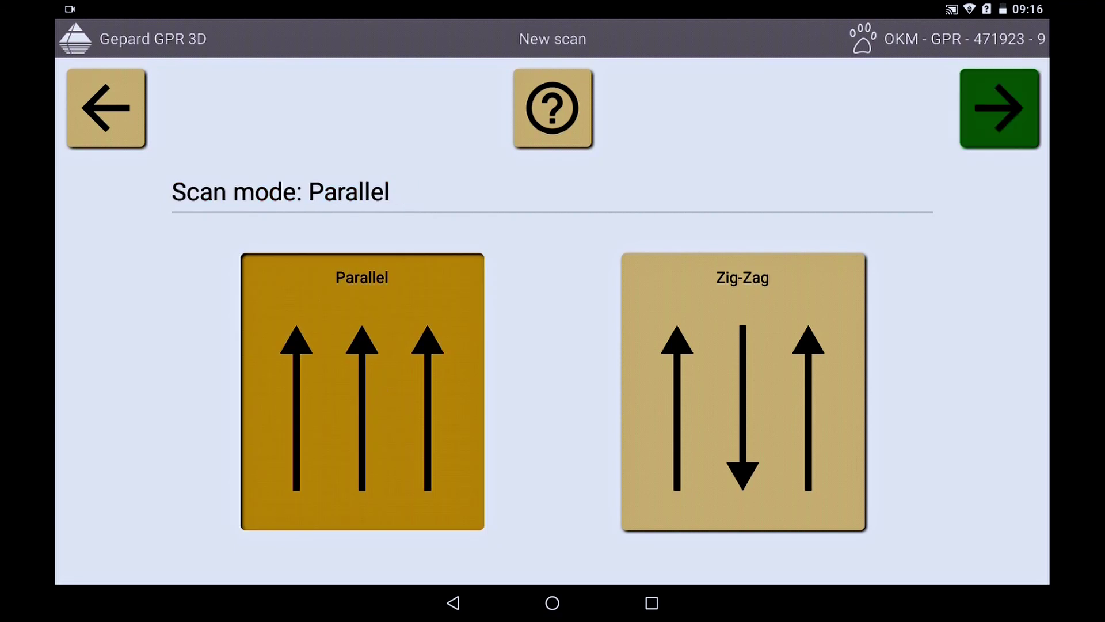
{"action": "left_click", "coordinate": [1000, 108]}
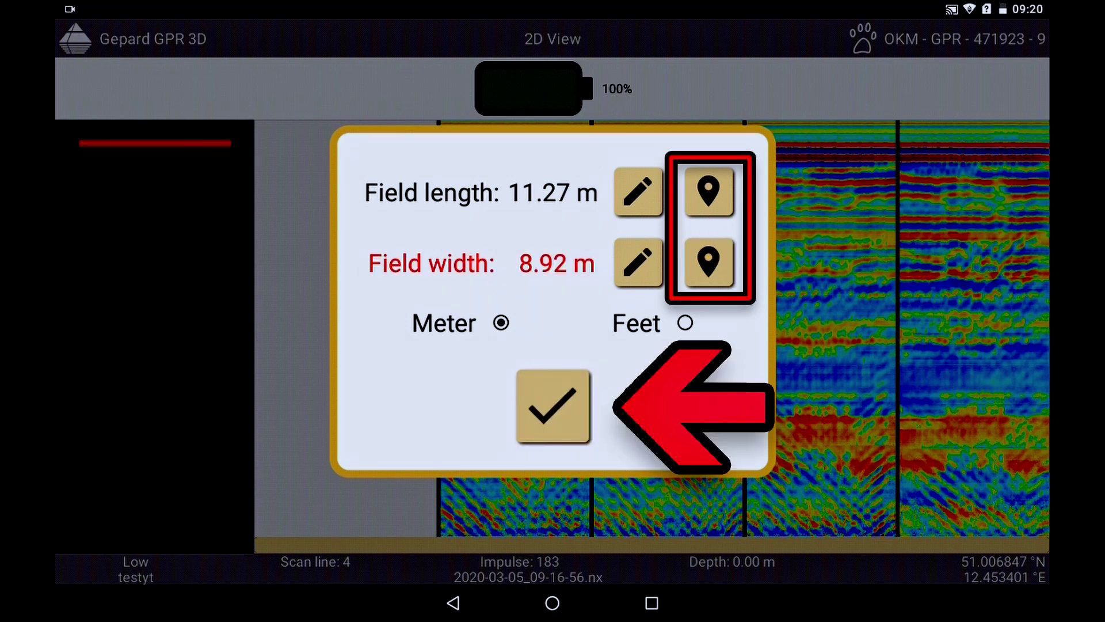
Confirm the 11.27 m by 8.92 m field size to finish scanning.
{"action": "left_click", "coordinate": [549, 405]}
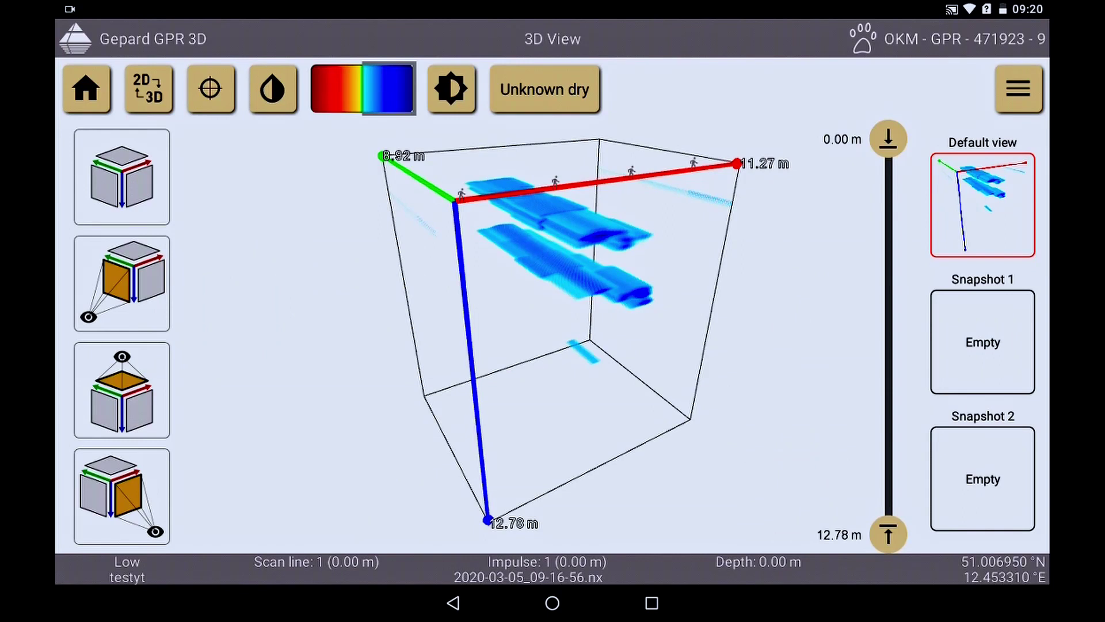
Rotate the 3D volume to inspect anomalies, then switch to the 2D radargram view.
{"action": "mouse_move", "coordinate": [406, 384]}
{"action": "left_mouse_down"}
{"action": "mouse_move", "coordinate": [283, 370]}
{"action": "mouse_move", "coordinate": [375, 386]}
{"action": "left_mouse_up"}
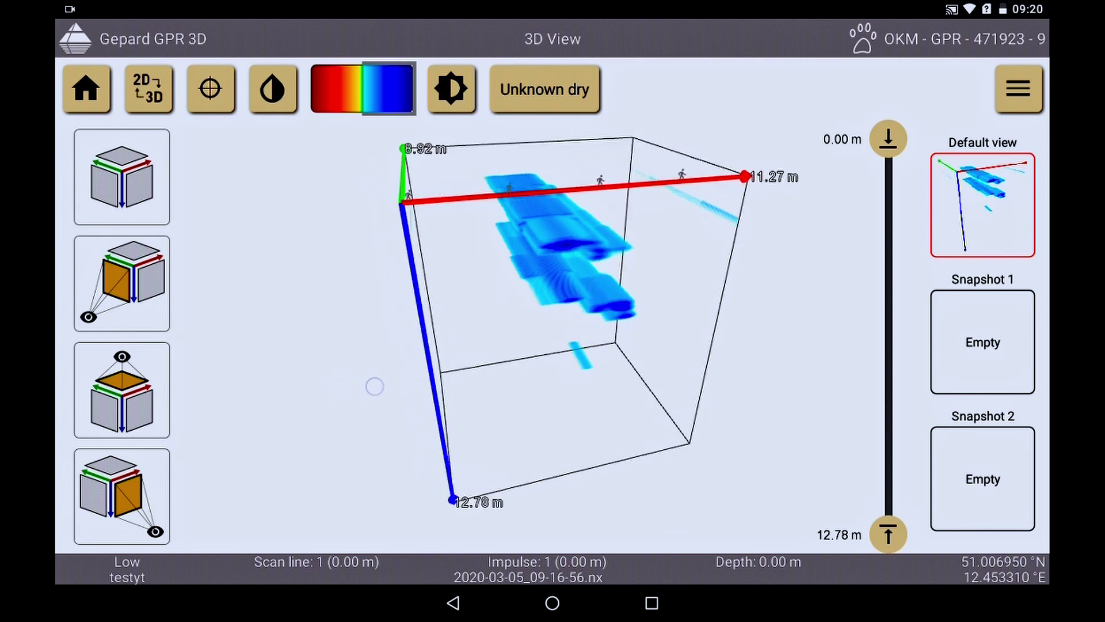
{"action": "left_click", "coordinate": [149, 89]}
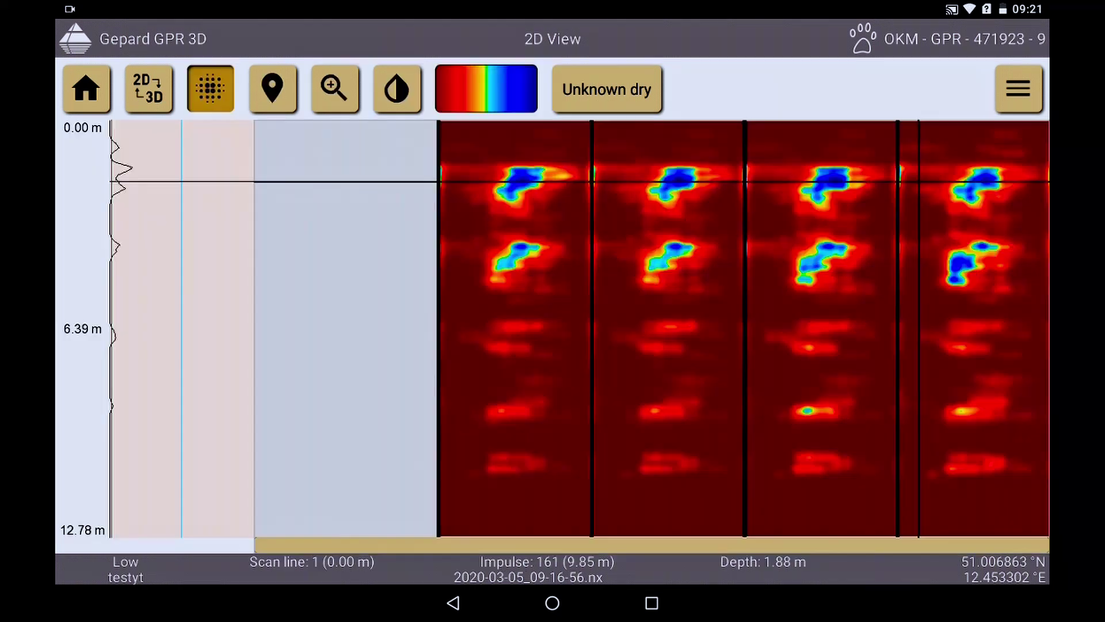